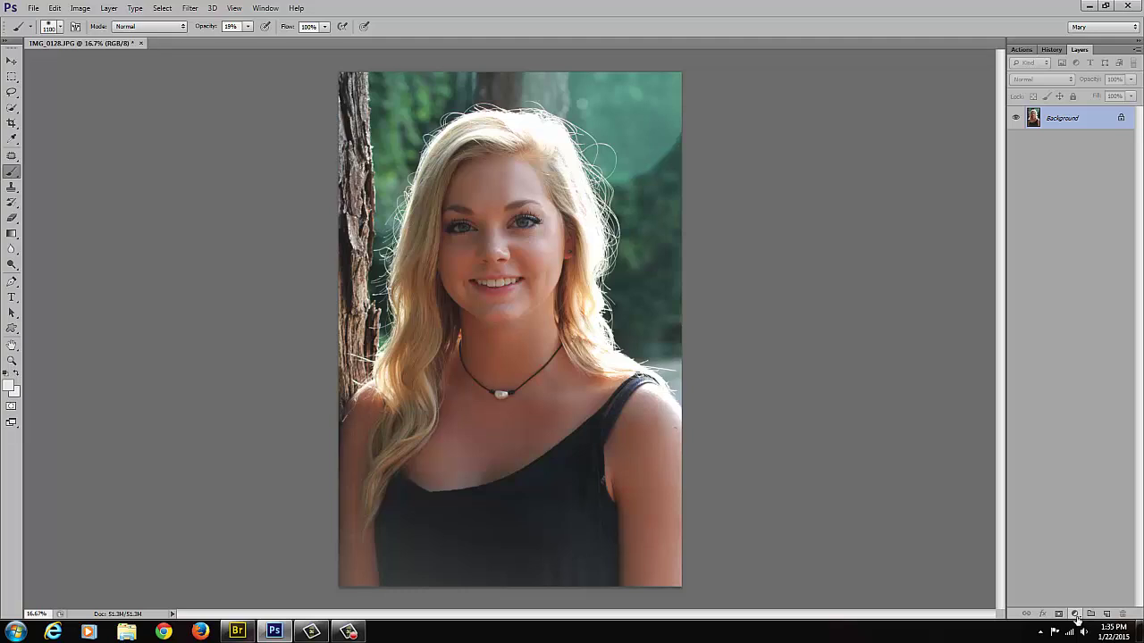
Add a Curves adjustment layer and raise the midtone curve to brighten the portrait.
left_click(1076, 617)
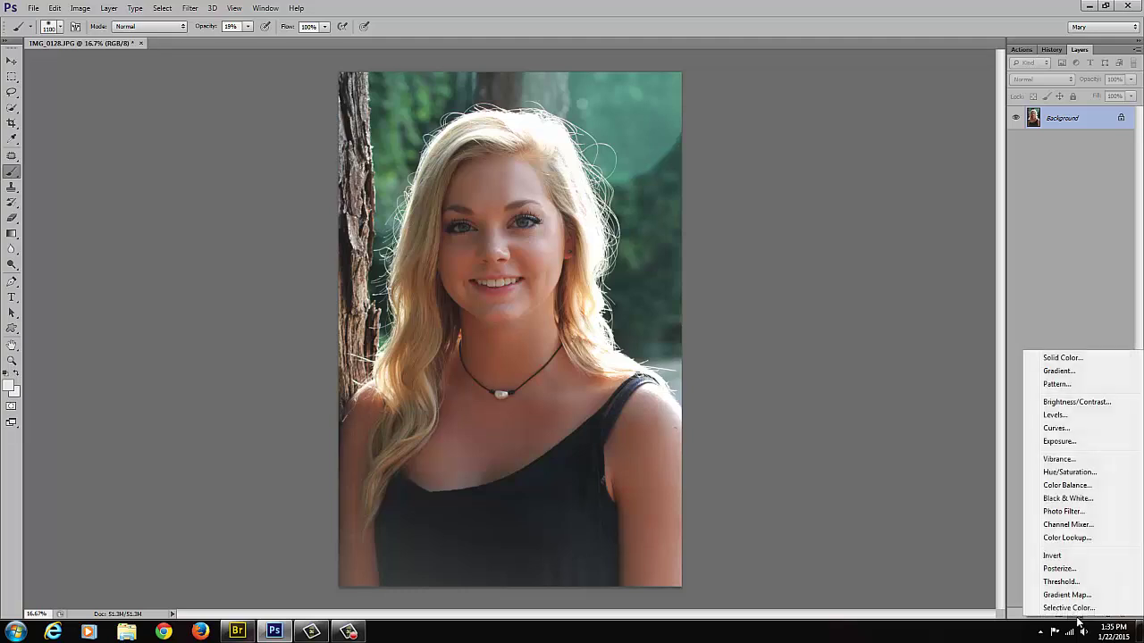
left_click(1056, 429)
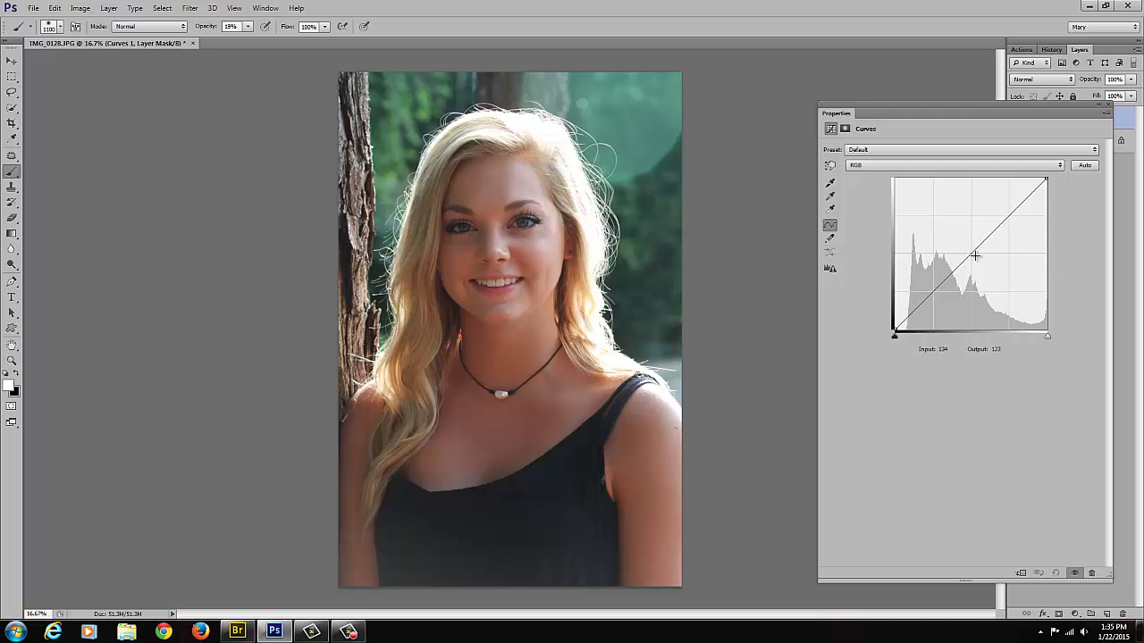
left_click_drag(973, 250, 967, 239)
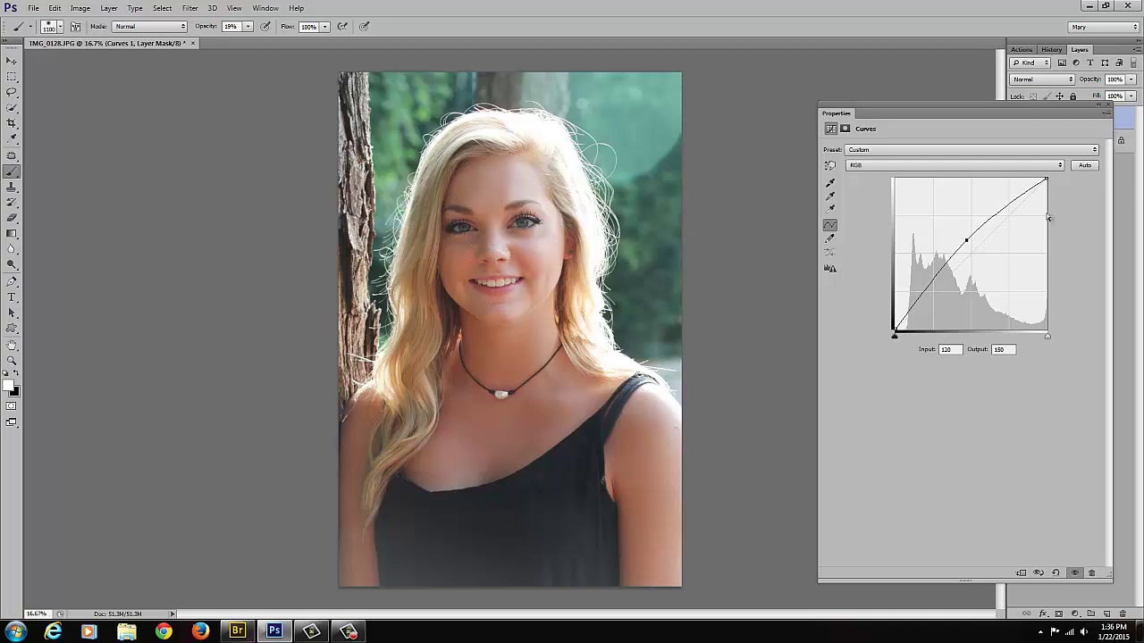
left_click(1109, 107)
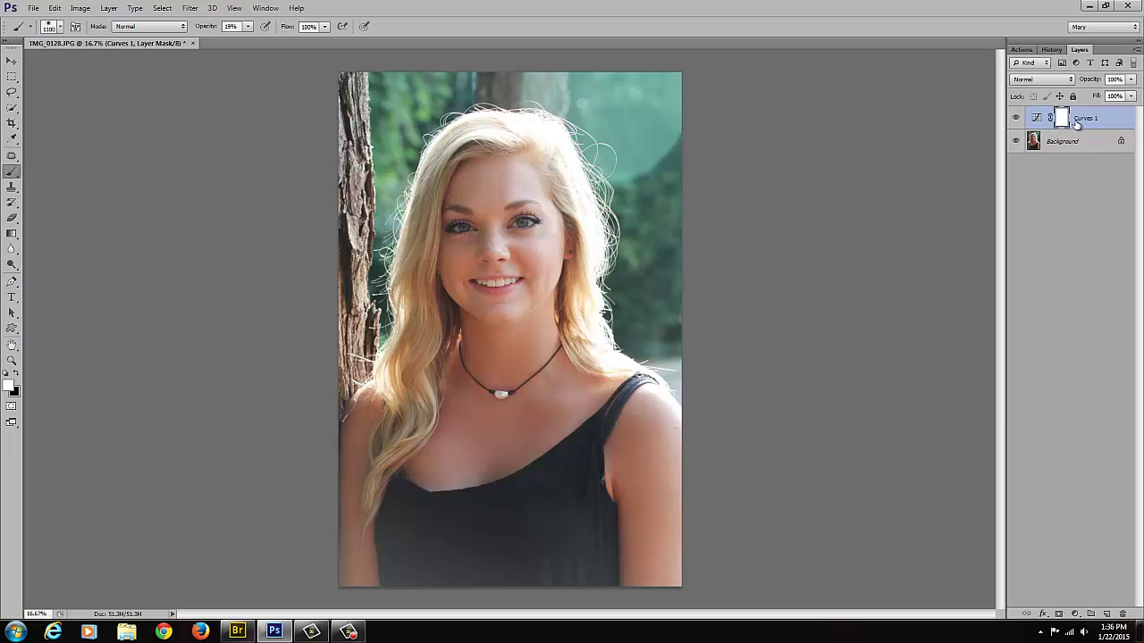
Invert the Curves 1 mask to black and set a small round brush to 0% hardness.
key("ctrl+i")
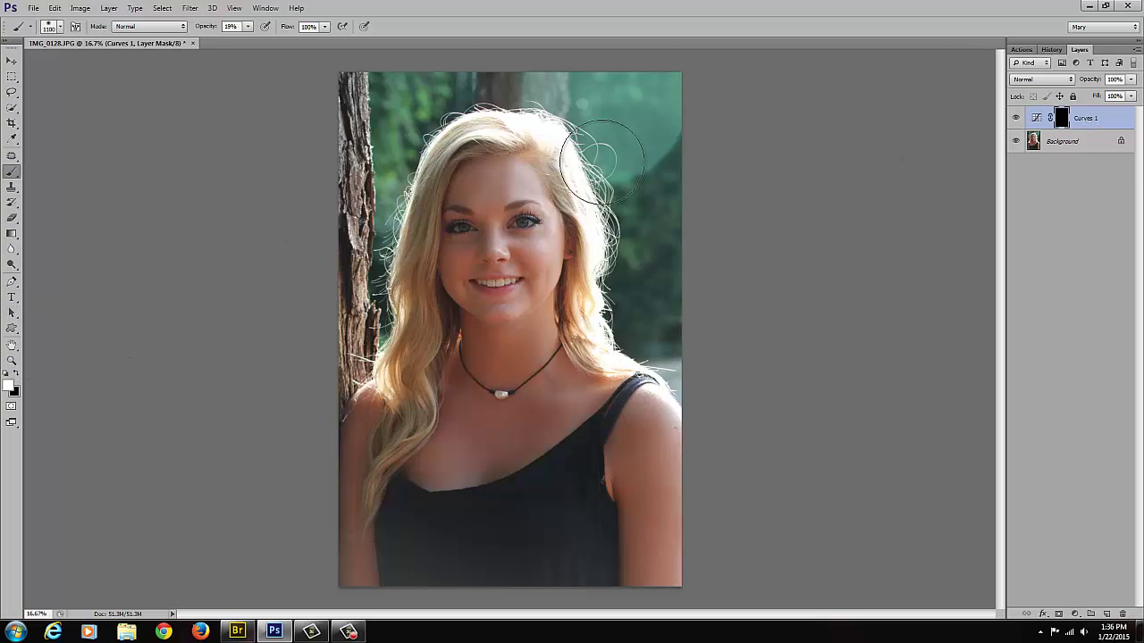
left_click_drag(474, 209, 474, 234)
left_click(60, 27)
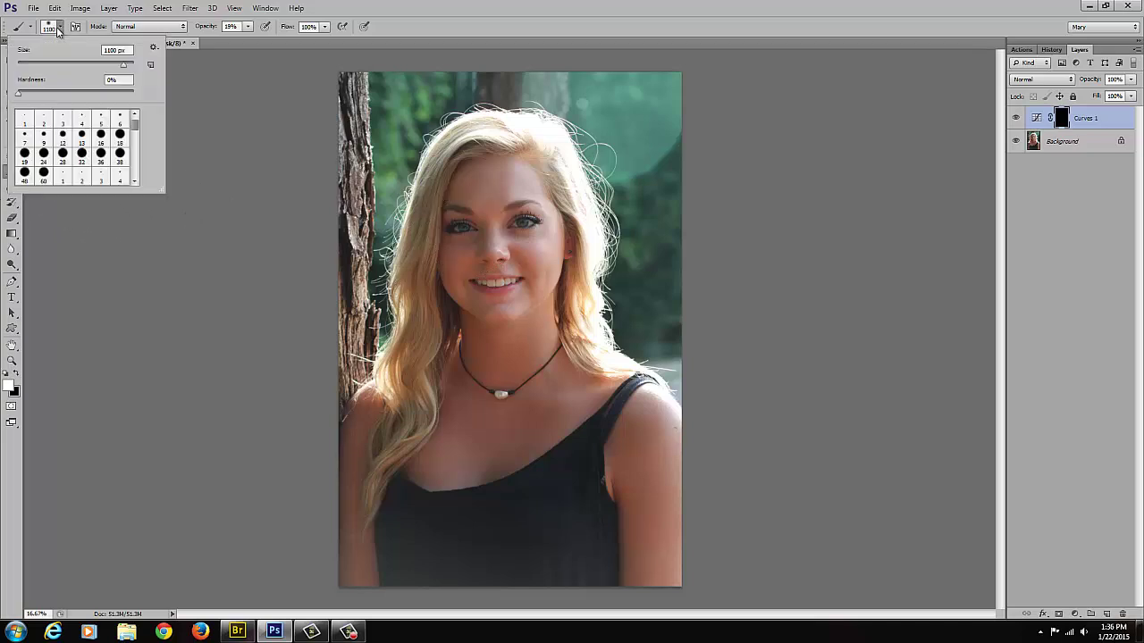
left_click(101, 134)
left_click_drag(133, 94, 18, 95)
left_click(401, 127)
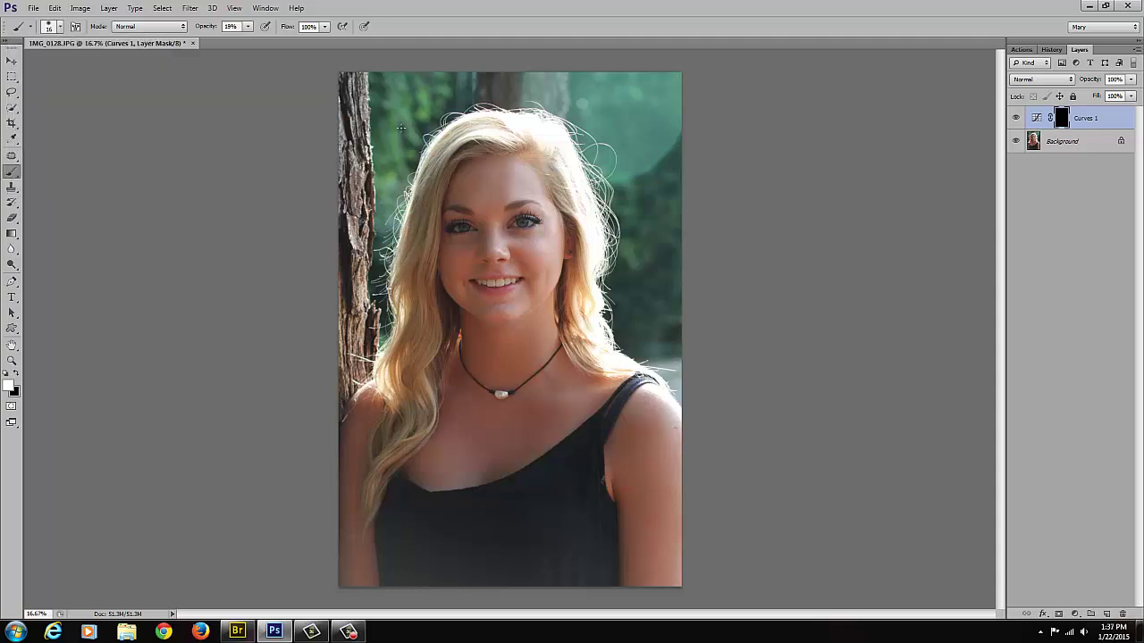
Enlarge the brush, make white the foreground, and paint the face and hair on the mask.
key("bracketright")
key("bracketright")
key("bracketright")
key("bracketright")
key("bracketright")
key("bracketright")
key("bracketright")
key("bracketright")
key("bracketright")
key("bracketright")
key("bracketright")
key("bracketright")
left_click(17, 375)
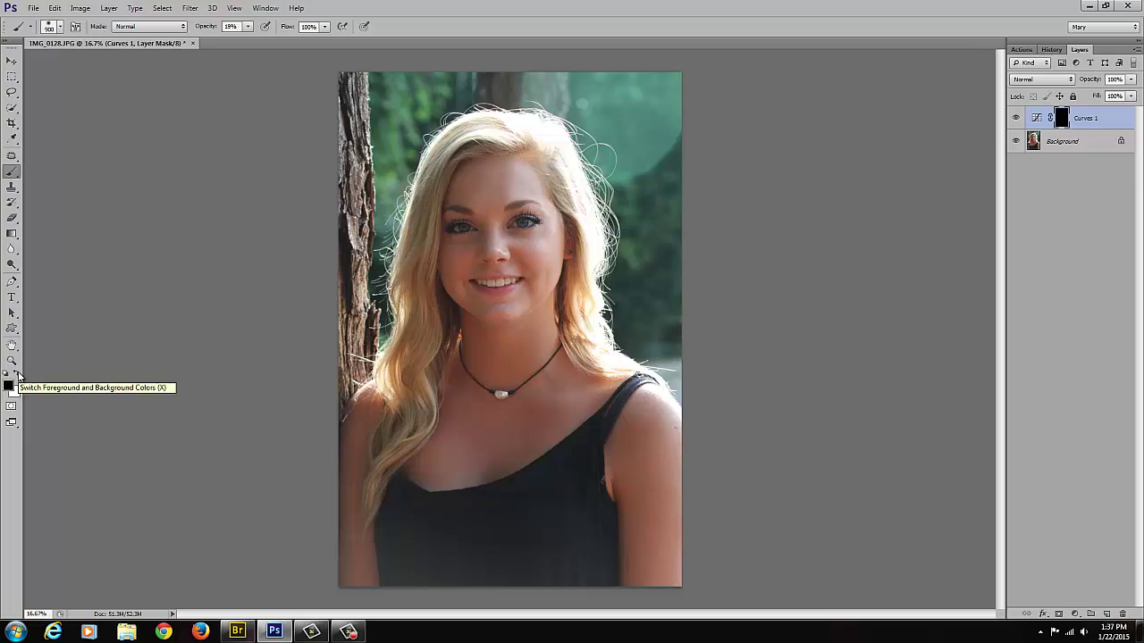
left_click(17, 374)
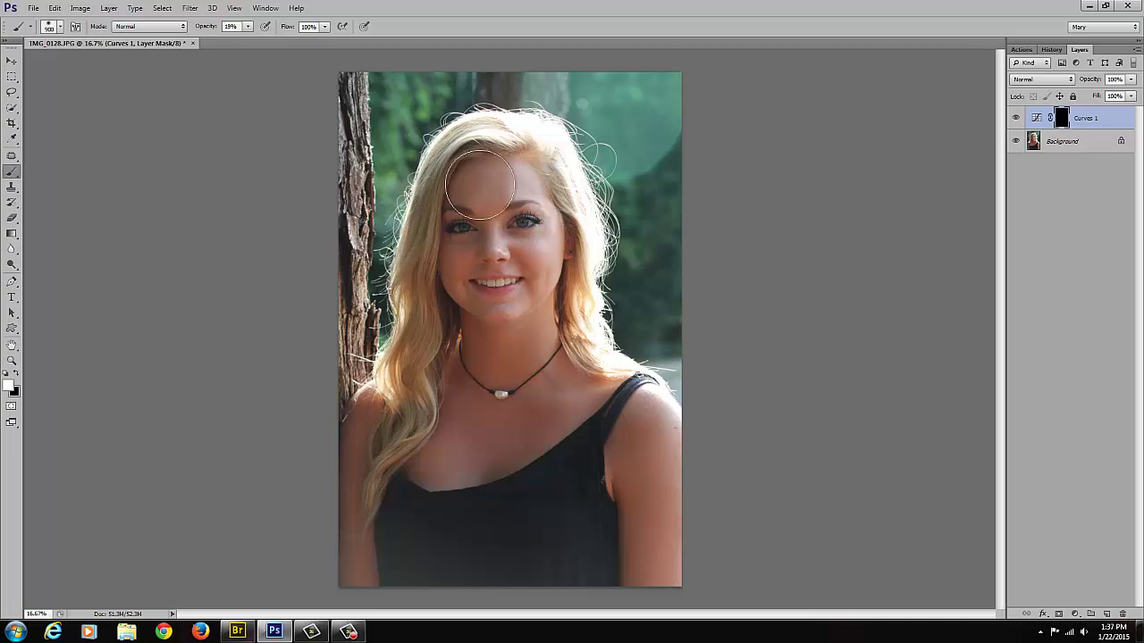
mouse_move(479, 184)
left_mouse_down()
mouse_move(463, 270)
mouse_move(484, 275)
mouse_move(518, 248)
mouse_move(514, 215)
mouse_move(479, 176)
mouse_move(518, 168)
mouse_move(544, 220)
mouse_move(544, 252)
mouse_move(532, 192)
mouse_move(495, 182)
mouse_move(466, 213)
mouse_move(500, 165)
mouse_move(481, 178)
mouse_move(465, 239)
mouse_move(505, 255)
mouse_move(528, 215)
mouse_move(512, 170)
mouse_move(481, 202)
mouse_move(491, 250)
mouse_move(529, 300)
mouse_move(518, 338)
mouse_move(492, 304)
mouse_move(481, 231)
mouse_move(495, 188)
mouse_move(559, 208)
mouse_move(500, 176)
mouse_move(456, 219)
mouse_move(454, 383)
mouse_move(473, 179)
mouse_move(536, 184)
mouse_move(542, 231)
mouse_move(519, 173)
mouse_move(493, 178)
mouse_move(500, 263)
mouse_move(553, 341)
mouse_move(514, 410)
mouse_move(461, 408)
mouse_move(447, 365)
mouse_move(461, 406)
mouse_move(523, 352)
mouse_move(491, 199)
mouse_move(465, 234)
mouse_move(462, 318)
mouse_move(470, 344)
mouse_move(514, 369)
mouse_move(481, 375)
mouse_move(464, 397)
mouse_move(528, 404)
mouse_move(548, 331)
mouse_move(525, 219)
mouse_move(466, 261)
mouse_move(501, 325)
mouse_move(533, 225)
mouse_move(523, 268)
mouse_move(555, 307)
left_mouse_up()
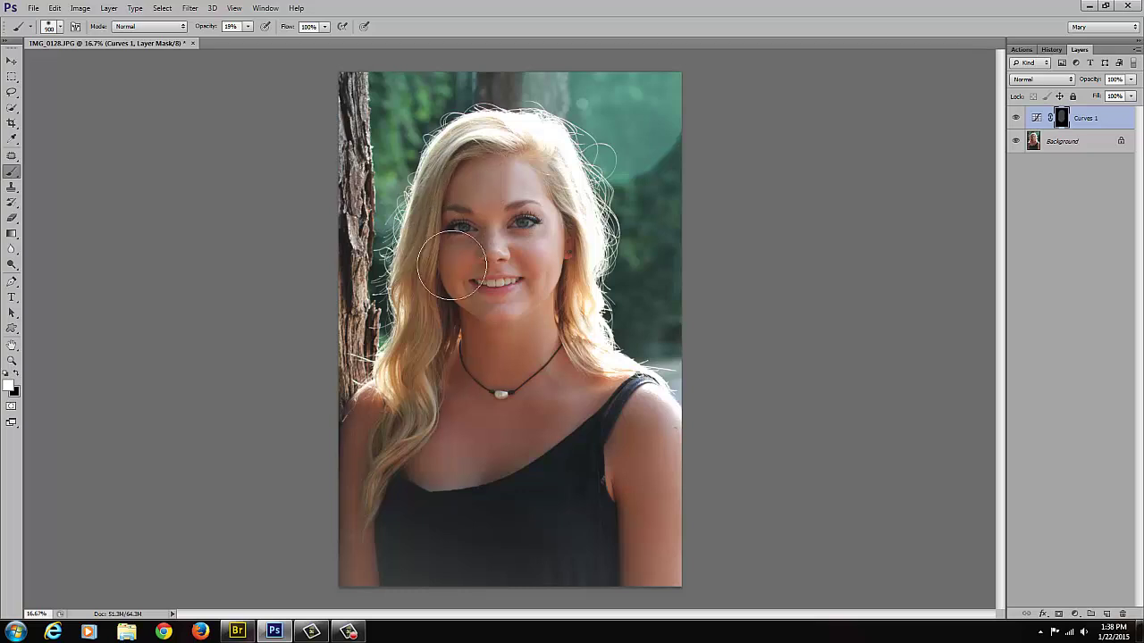
mouse_move(487, 162)
left_mouse_down()
mouse_move(537, 163)
mouse_move(516, 145)
mouse_move(539, 128)
left_mouse_up()
mouse_move(534, 137)
left_mouse_down()
mouse_move(578, 310)
mouse_move(614, 366)
mouse_move(563, 129)
mouse_move(538, 185)
mouse_move(602, 151)
mouse_move(637, 149)
mouse_move(510, 173)
mouse_move(514, 162)
mouse_move(463, 167)
mouse_move(472, 149)
mouse_move(429, 230)
mouse_move(435, 267)
mouse_move(468, 319)
mouse_move(448, 265)
mouse_move(457, 210)
mouse_move(503, 205)
mouse_move(527, 183)
mouse_move(503, 154)
mouse_move(470, 160)
mouse_move(515, 166)
mouse_move(533, 199)
mouse_move(536, 247)
mouse_move(521, 262)
mouse_move(530, 188)
mouse_move(498, 175)
mouse_move(470, 214)
mouse_move(515, 304)
mouse_move(502, 333)
mouse_move(463, 304)
mouse_move(454, 207)
mouse_move(506, 154)
mouse_move(524, 253)
mouse_move(516, 299)
mouse_move(522, 241)
mouse_move(418, 130)
left_mouse_up()
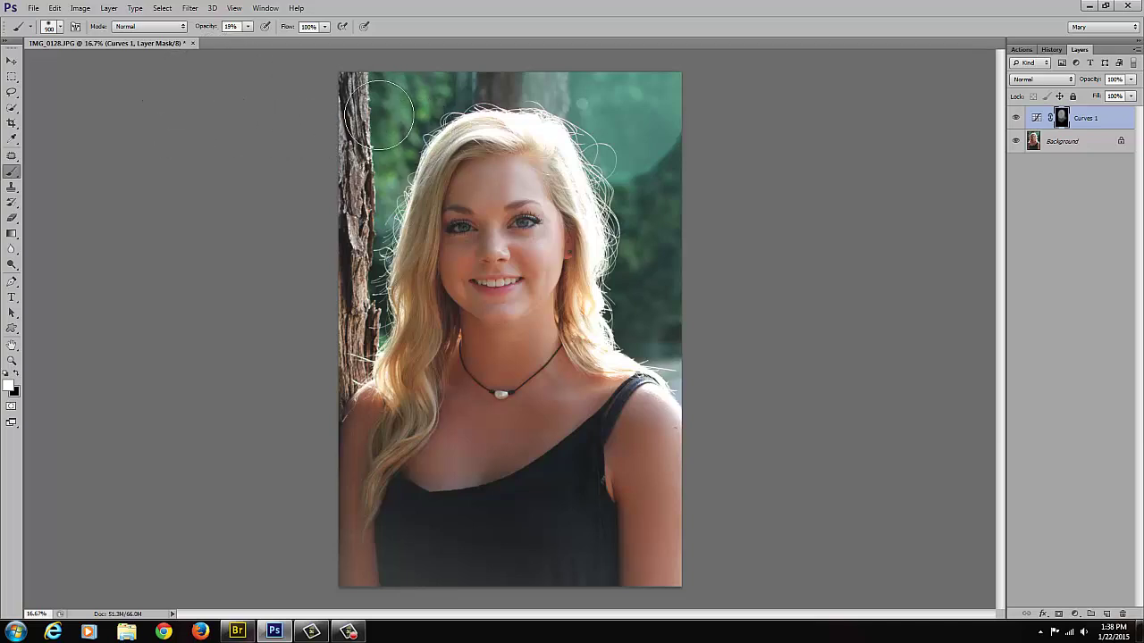
Shrink the brush to 175 px, paint over the eyes and teeth, and show History.
key("bracketleft")
key("bracketleft")
key("bracketleft")
key("bracketleft")
key("bracketleft")
key("bracketleft")
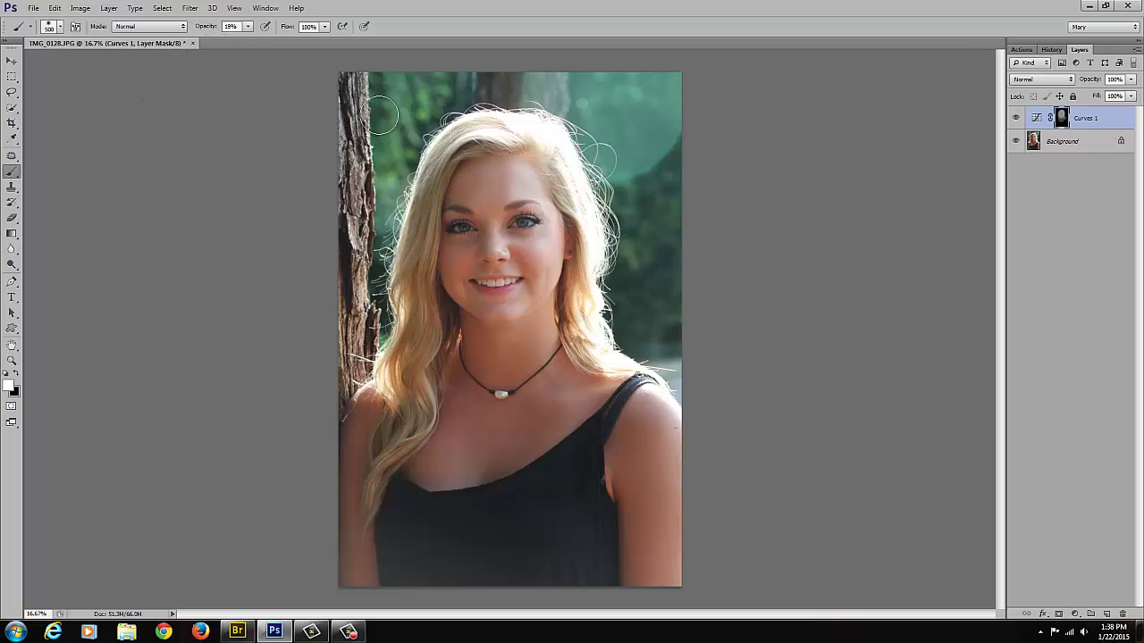
key("bracketleft")
key("bracketleft")
mouse_move(515, 225)
left_mouse_down()
mouse_move(529, 222)
mouse_move(455, 227)
mouse_move(468, 213)
left_mouse_up()
left_click_drag(508, 284, 485, 282)
left_click(1056, 51)
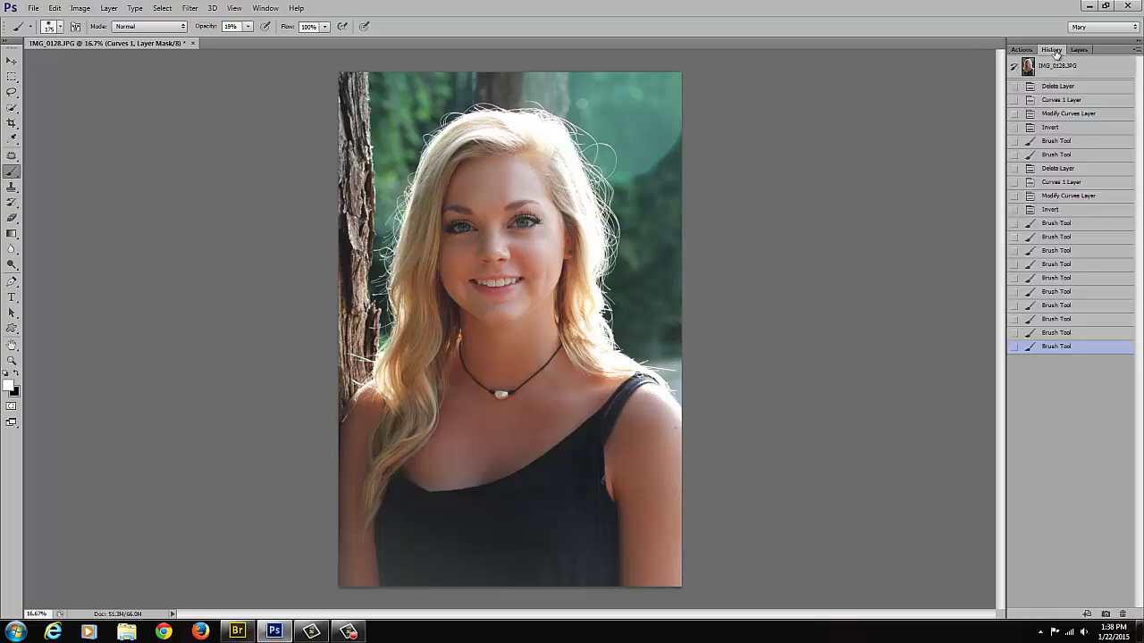
Compare the original snapshot against the last Brush Tool state, then return to the Layers panel.
left_click(1060, 70)
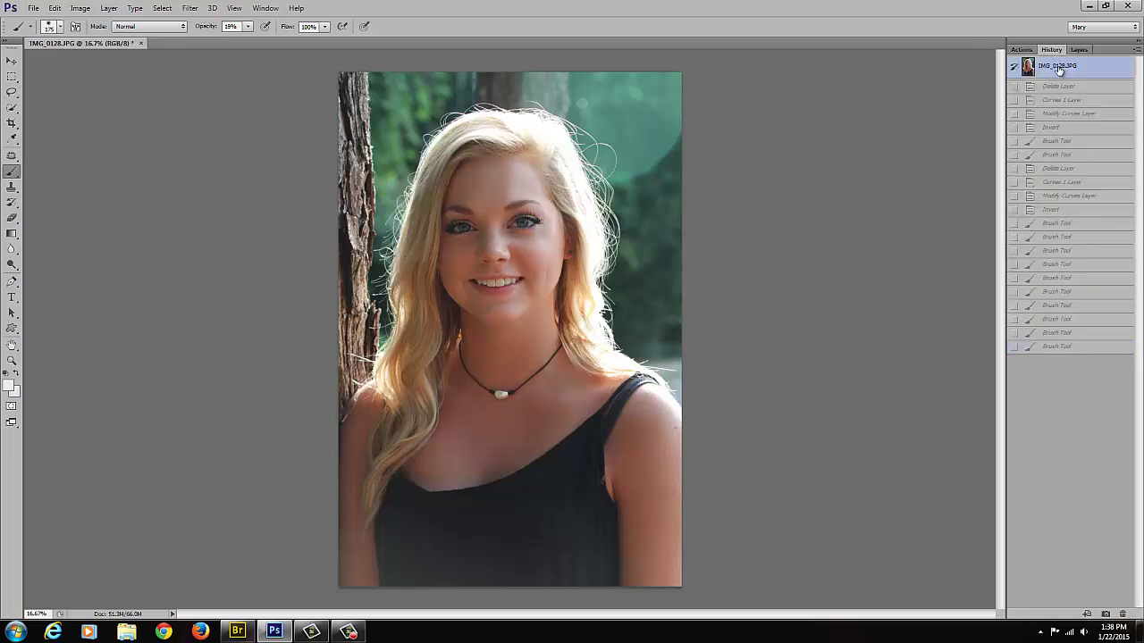
left_click(1057, 348)
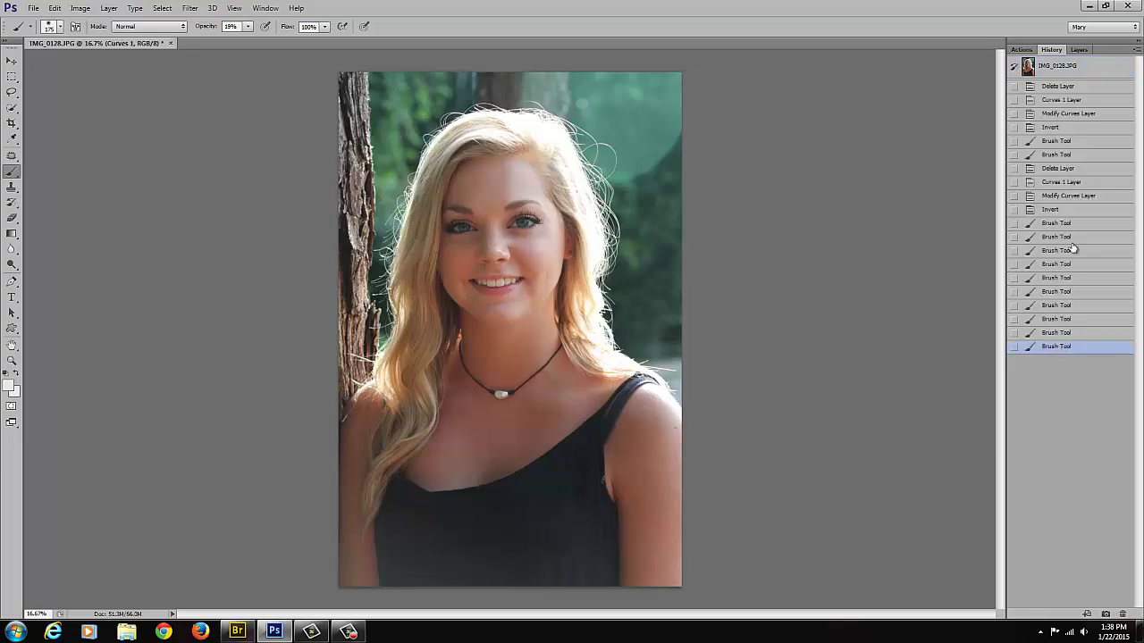
left_click(1067, 70)
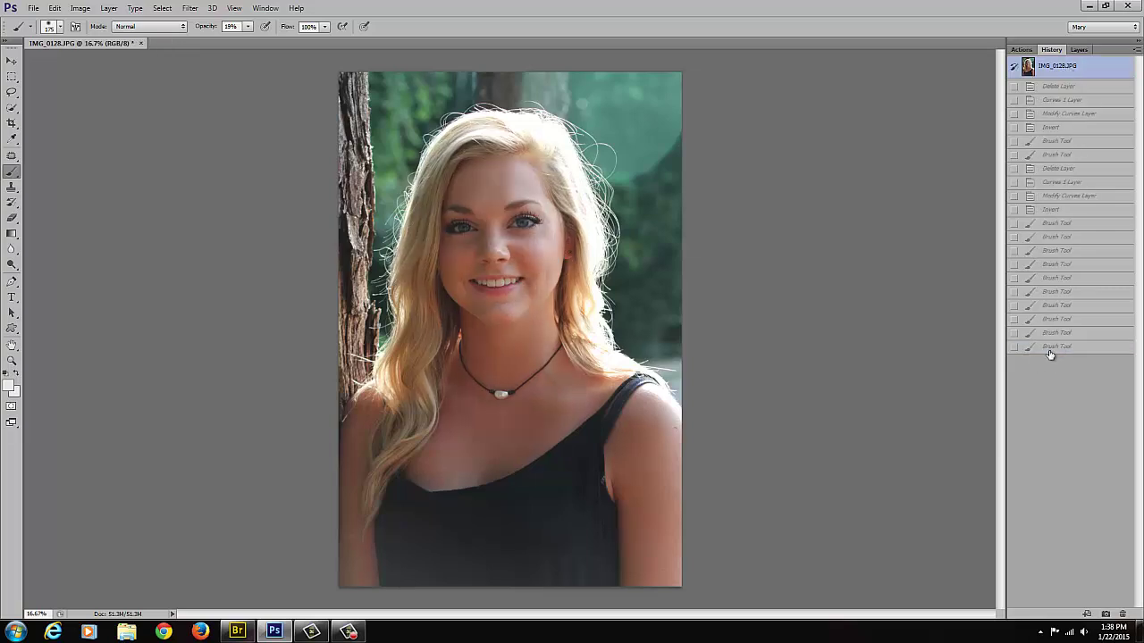
left_click(1055, 349)
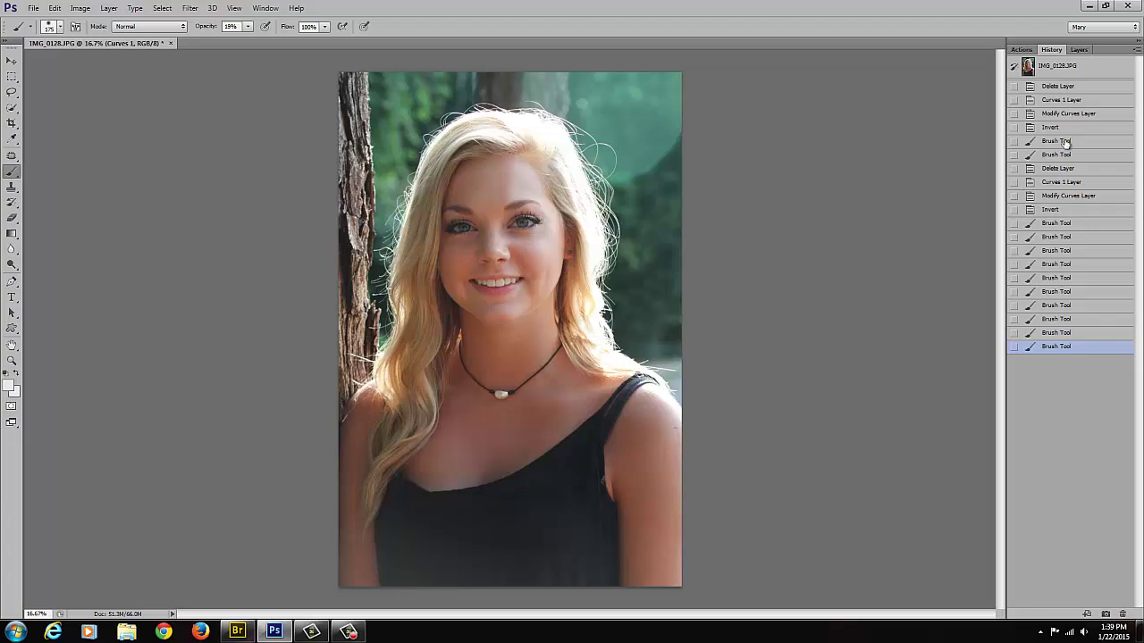
left_click(1079, 49)
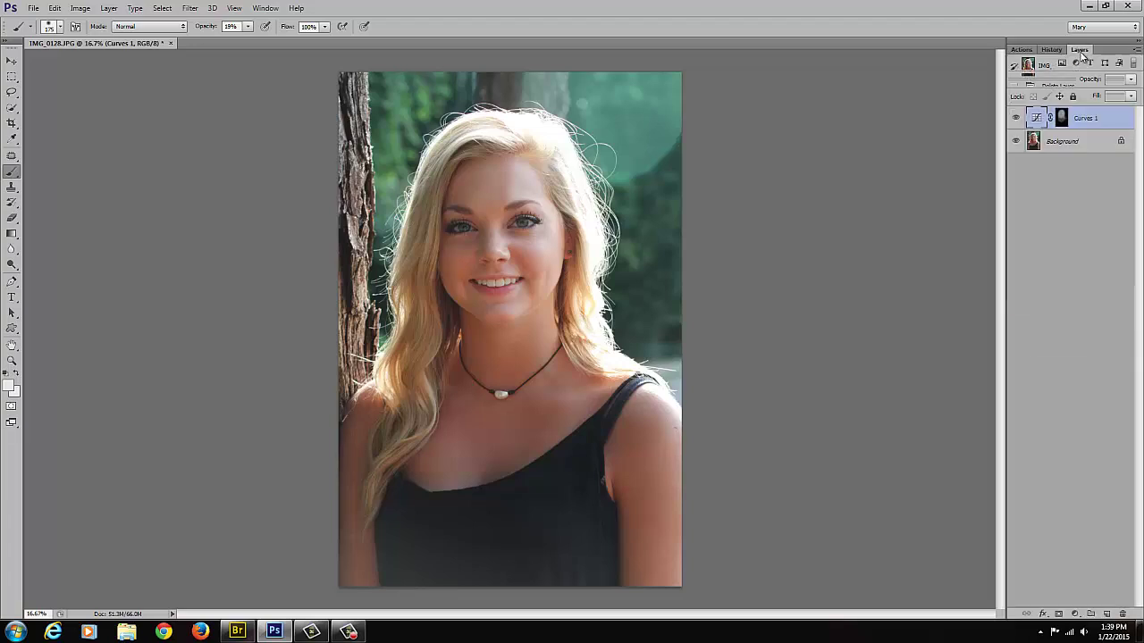
Apply Brightness/Contrast with Contrast 5 to the Background layer, then view the History original.
left_click(1061, 145)
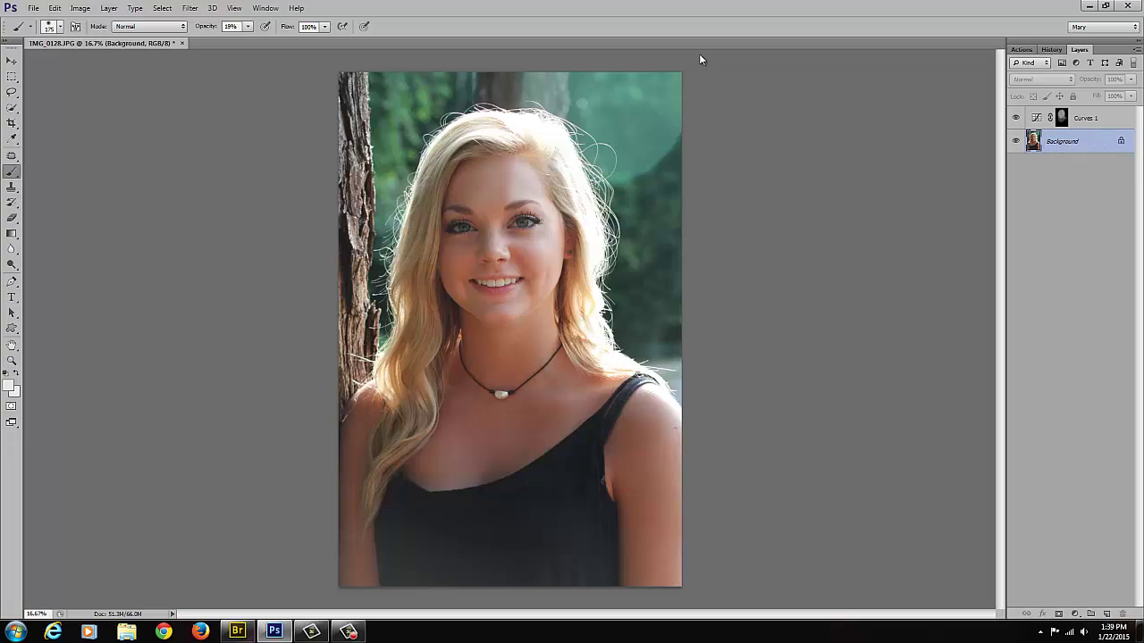
left_click(80, 8)
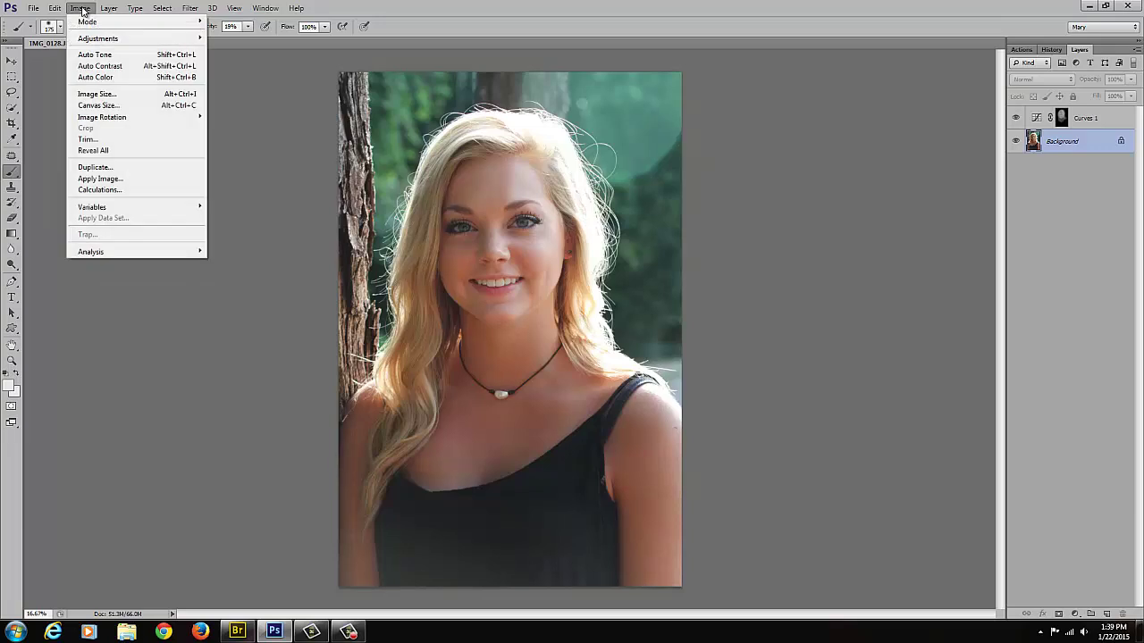
mouse_move(103, 39)
left_click(239, 39)
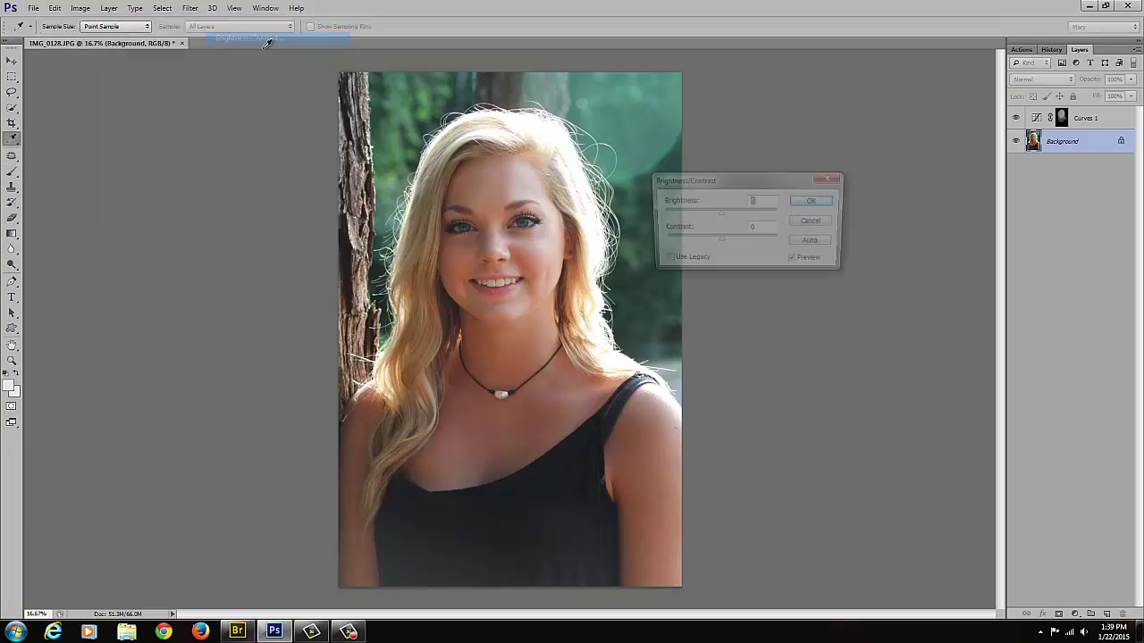
mouse_move(721, 244)
left_mouse_down()
mouse_move(750, 246)
mouse_move(725, 247)
left_mouse_up()
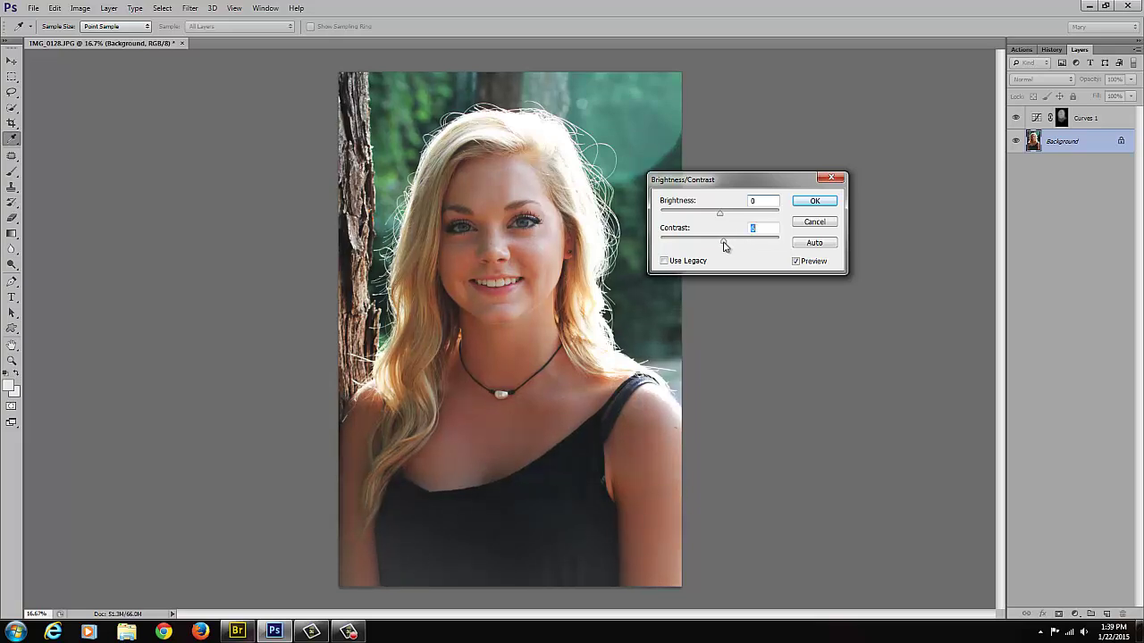
left_click_drag(724, 246, 722, 246)
left_click(815, 202)
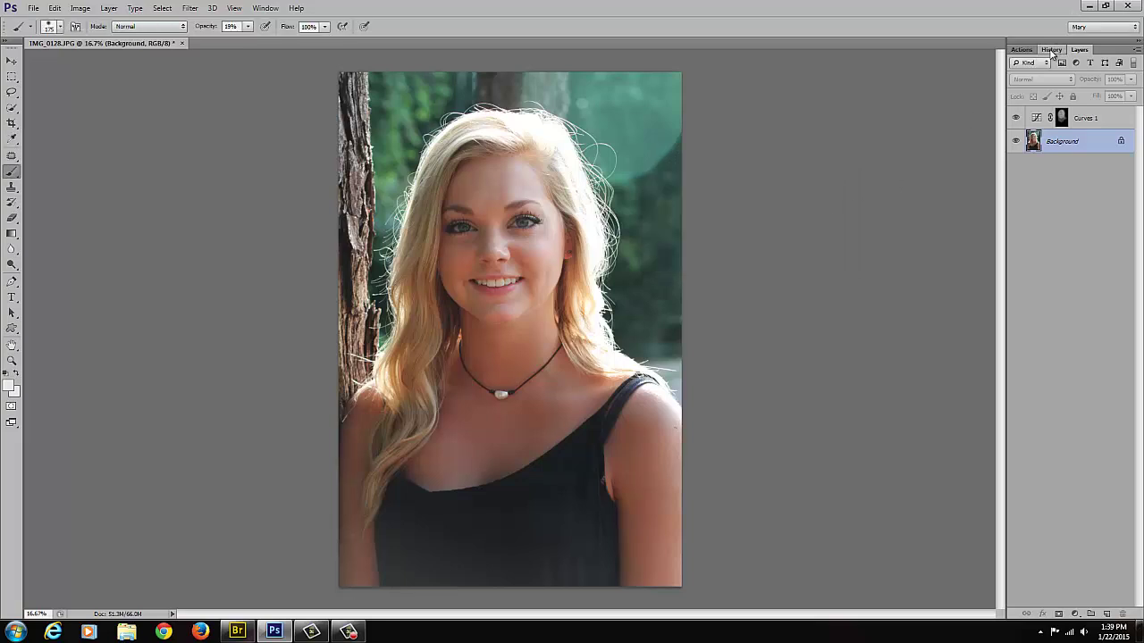
left_click(1052, 49)
left_click(1066, 70)
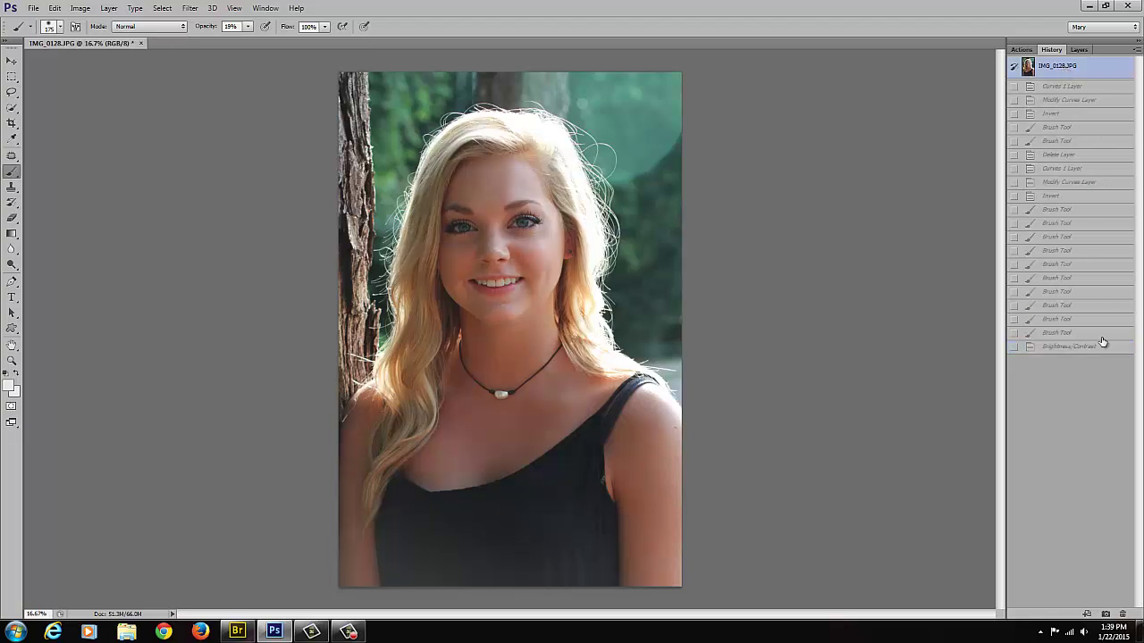
Toggle between the Brush Tool and Brightness/Contrast History states, ending with the contrast boost applied.
left_click(1103, 347)
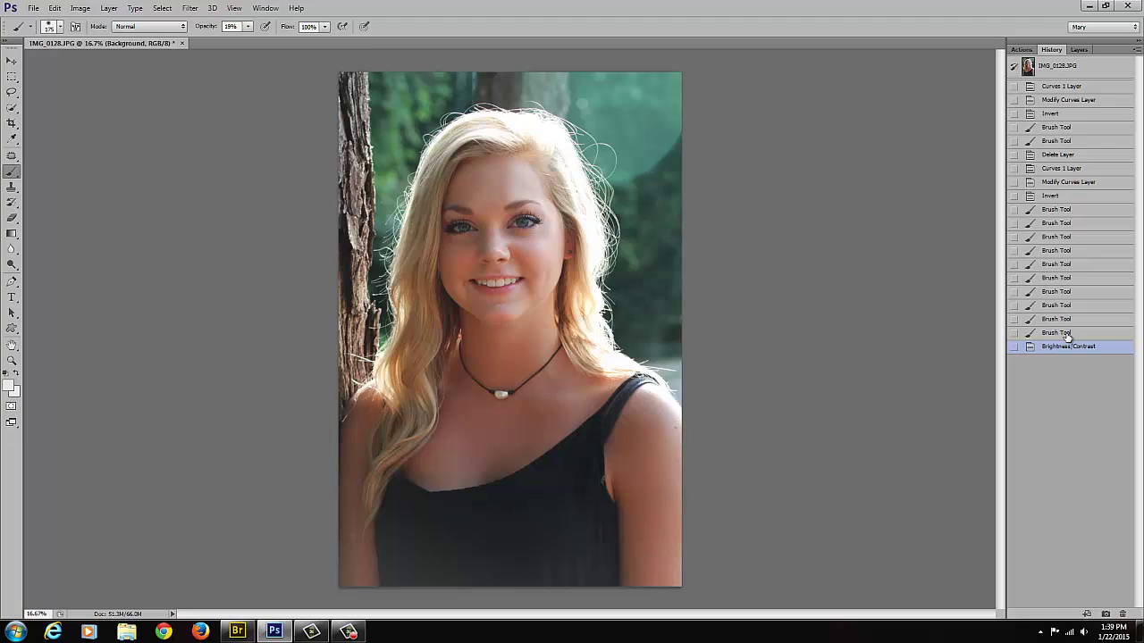
left_click(1059, 333)
left_click(1069, 347)
left_click(1067, 334)
left_click(1066, 347)
left_click(32, 9)
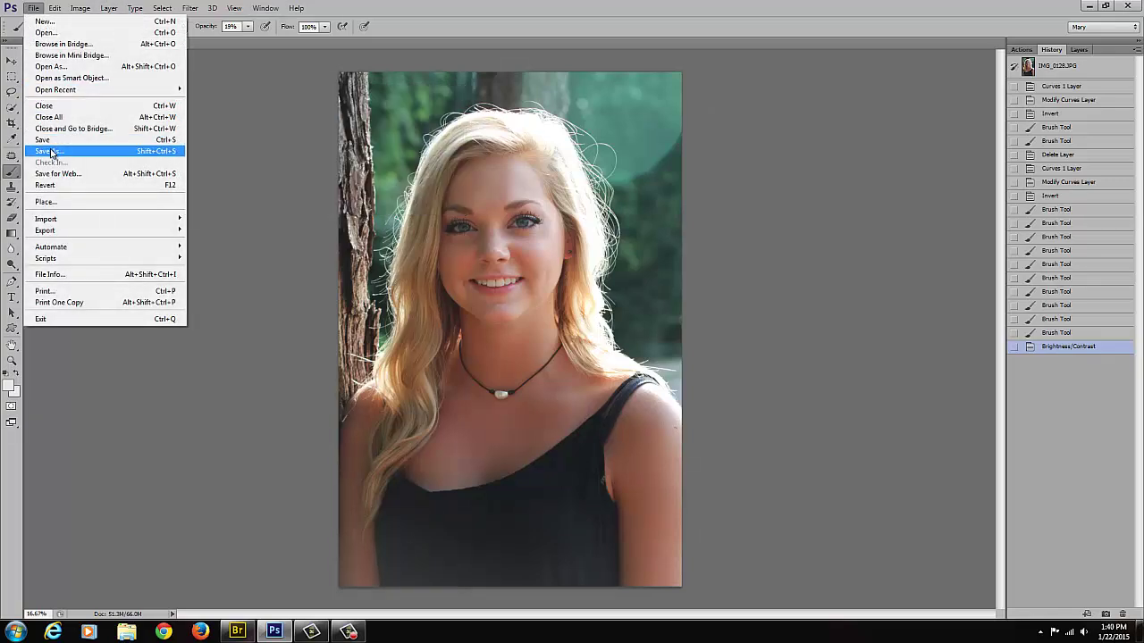
Return to the Layers panel and bring up the File menu.
left_click(1078, 50)
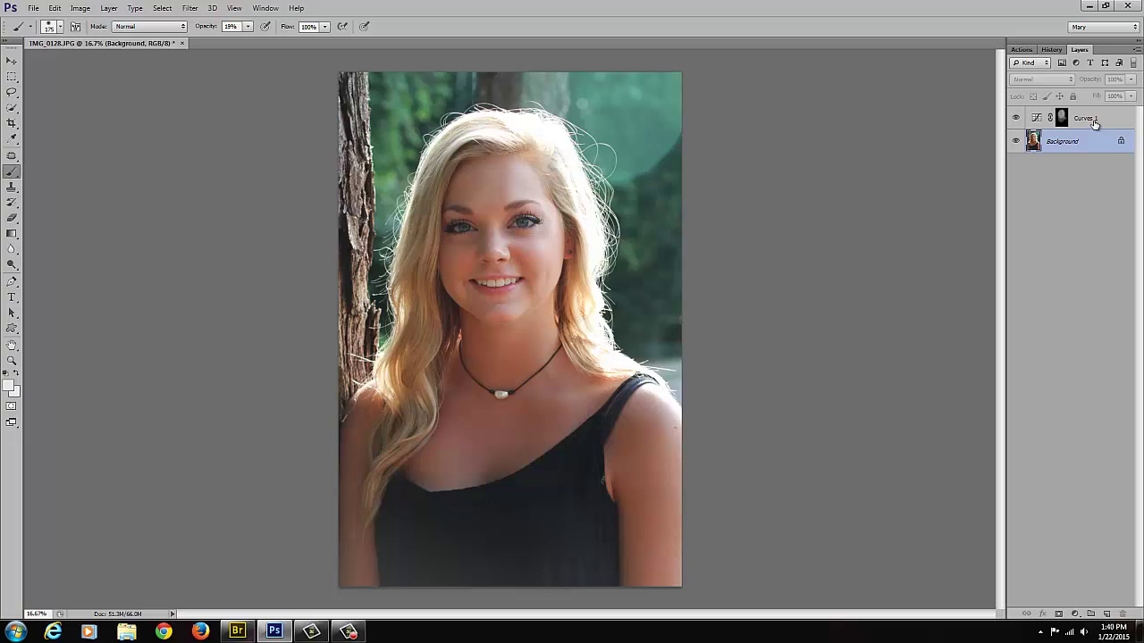
left_click(33, 8)
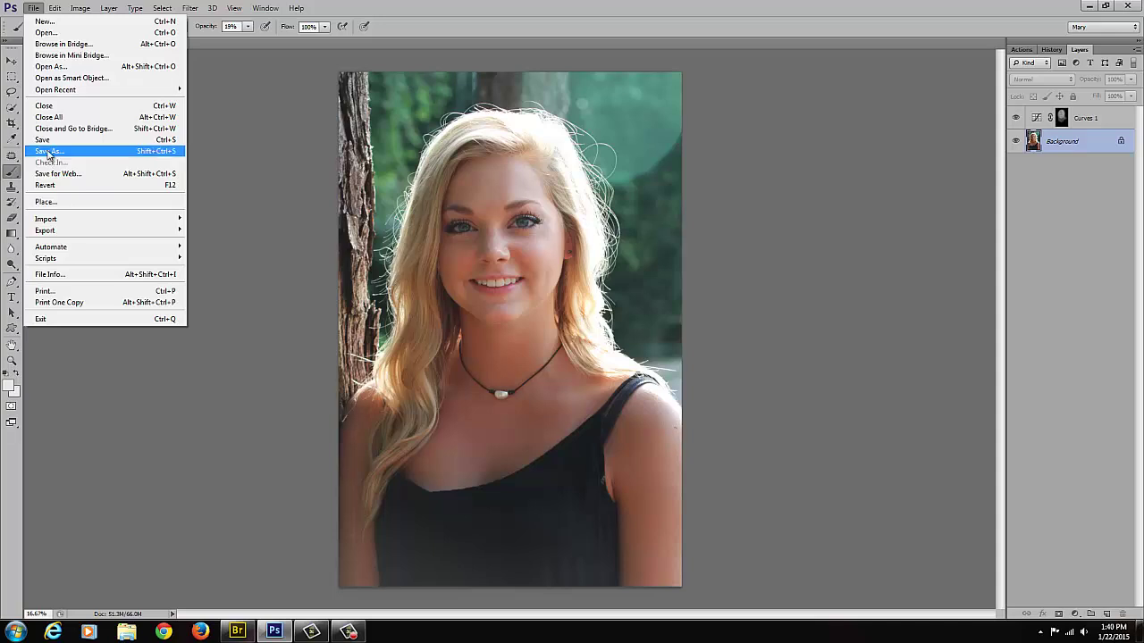
Save a copy named IMG_0128c as JPEG, bringing up JPEG Options at quality 8 (Medium).
left_click(49, 152)
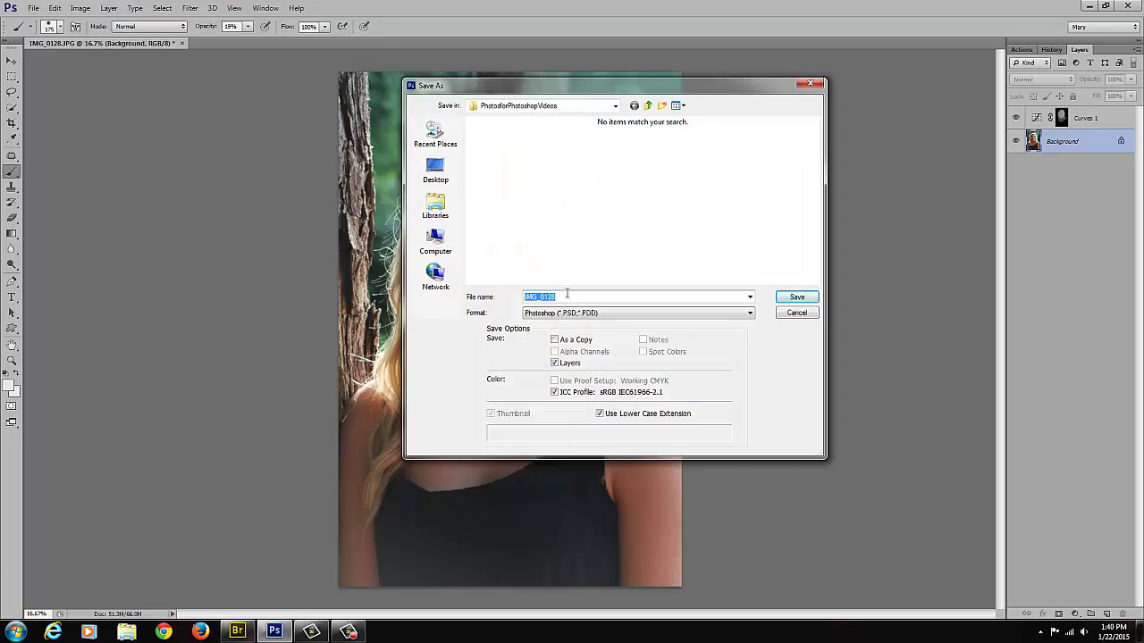
left_click(594, 295)
left_click(751, 314)
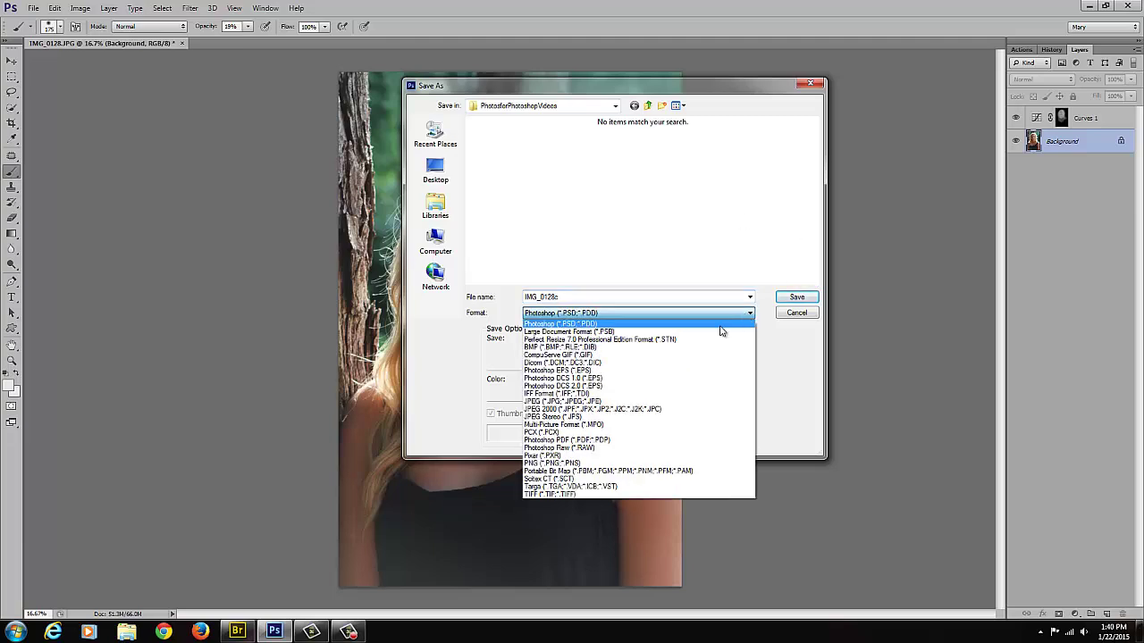
left_click(601, 402)
left_click(797, 298)
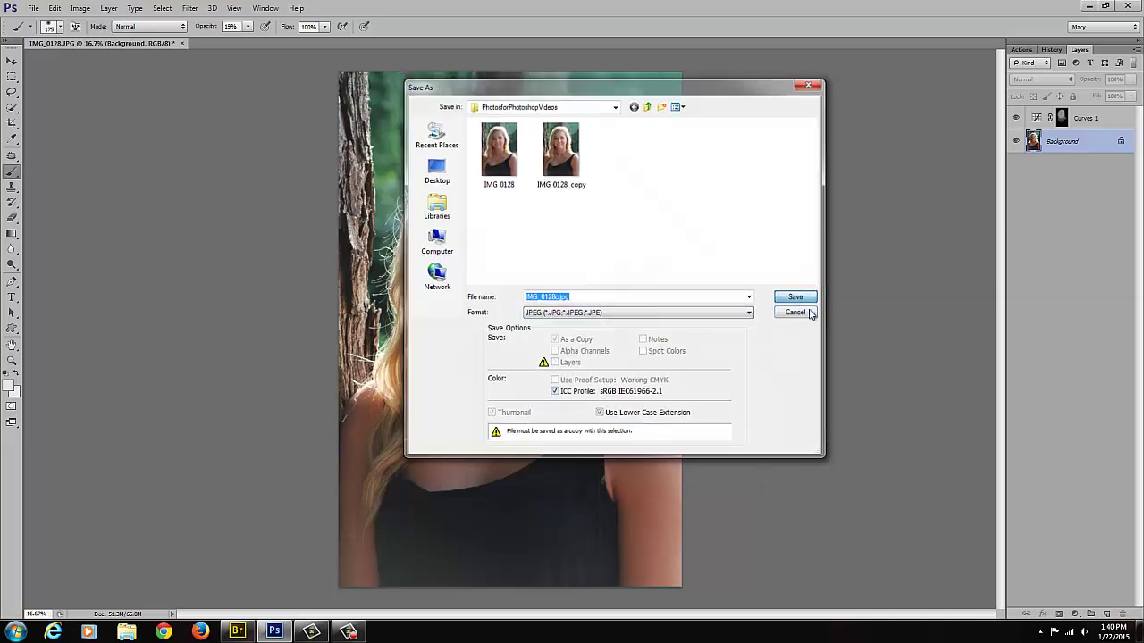